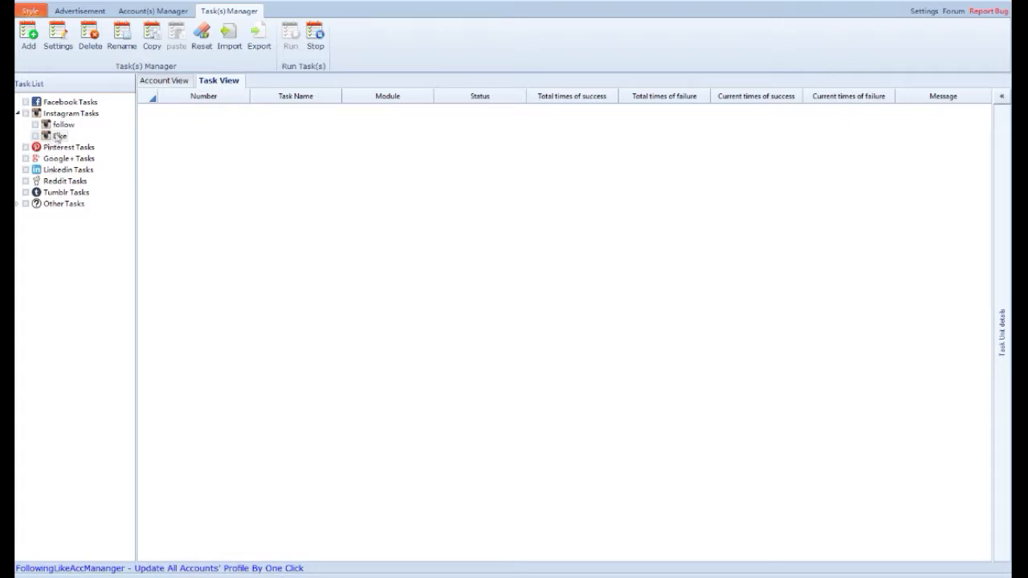
click(25, 113)
click(36, 135)
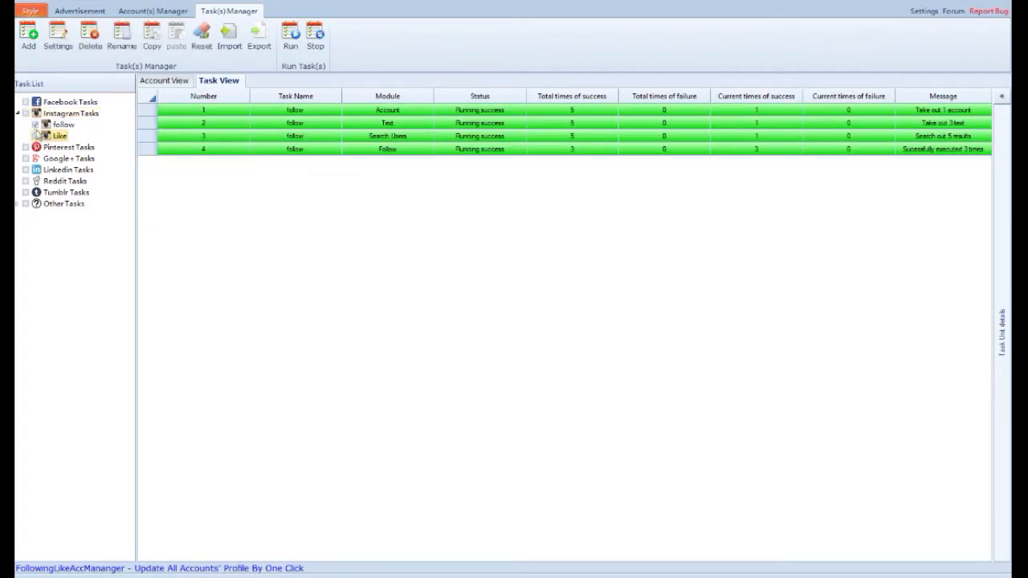
click(35, 125)
click(27, 114)
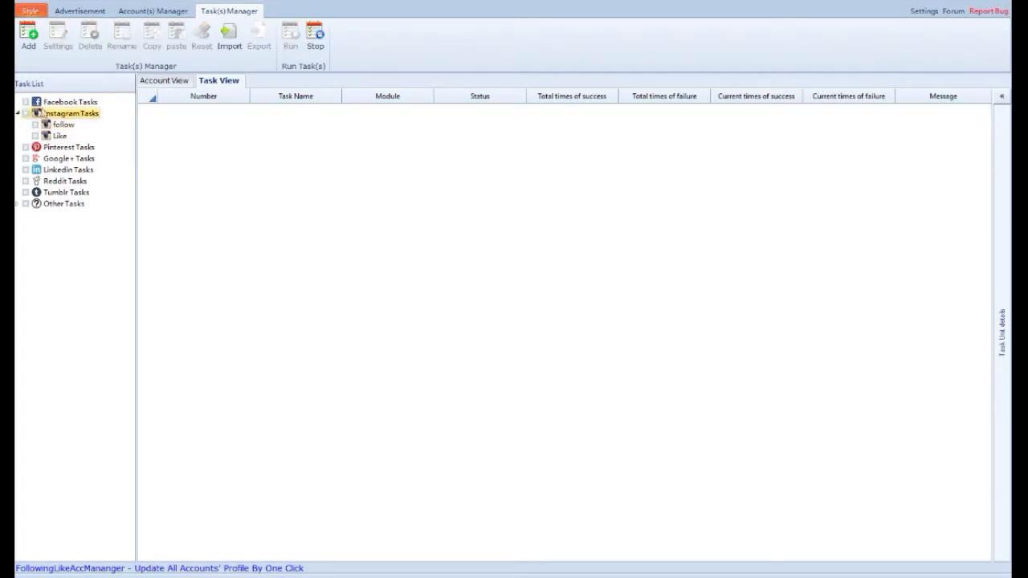
Step: Add a new like task and set its platform to Instagram
click(30, 40)
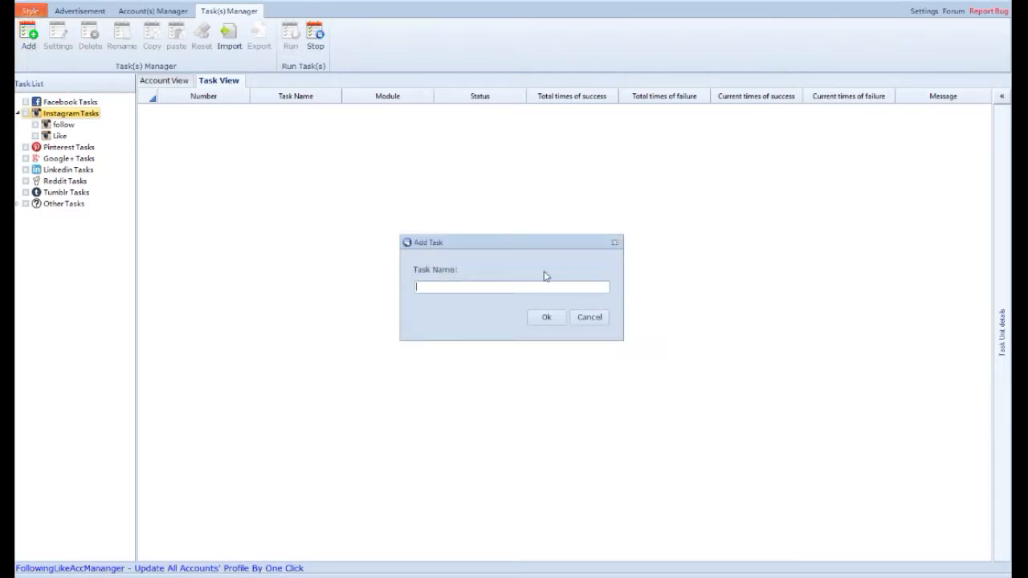
text(Li)
click(545, 317)
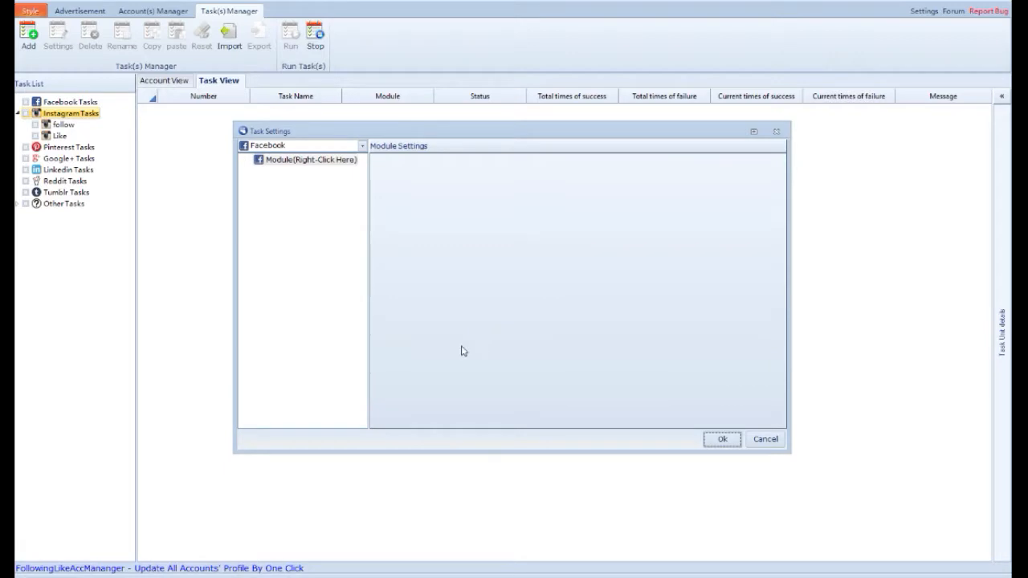
click(363, 145)
click(316, 166)
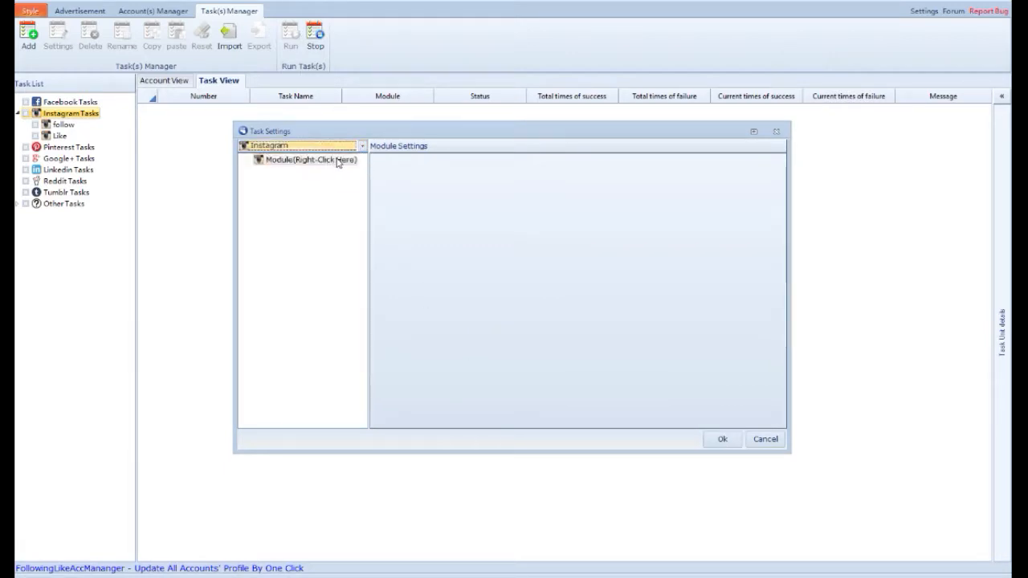
Step: Add an Account module to the task and check the account in the trial 2 group
click(335, 161)
right_click(335, 160)
mouse_move(377, 168)
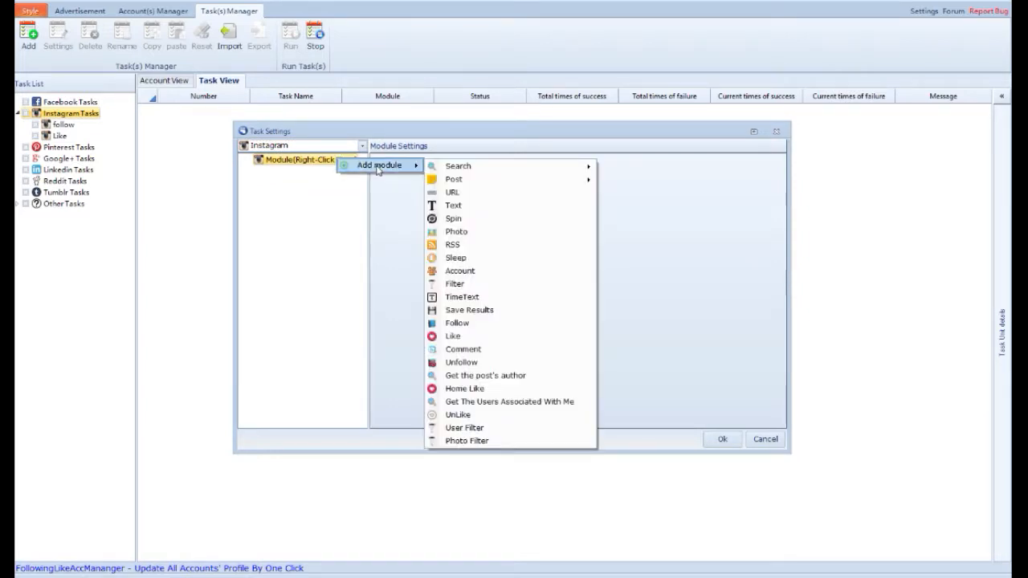
click(514, 274)
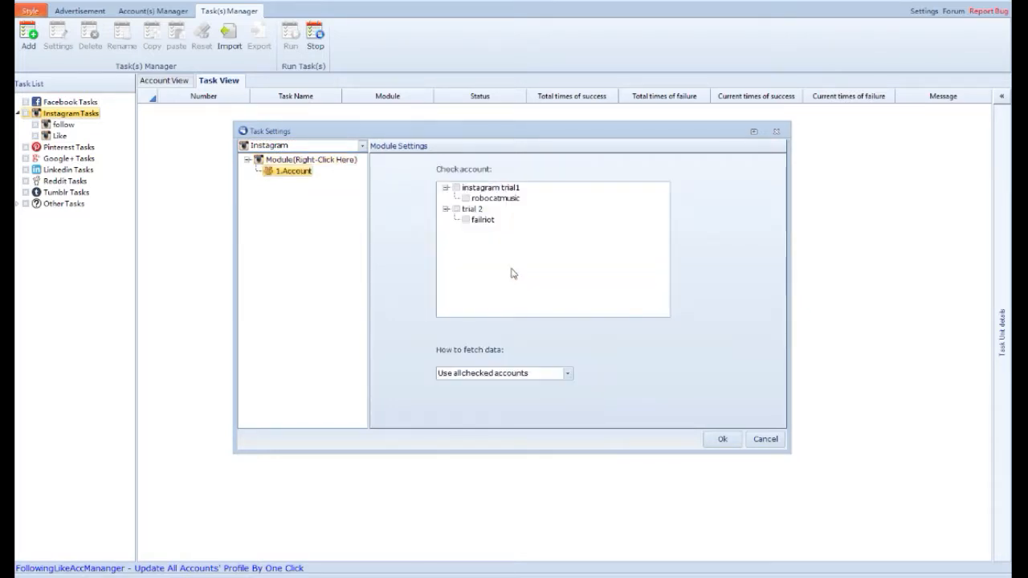
click(466, 221)
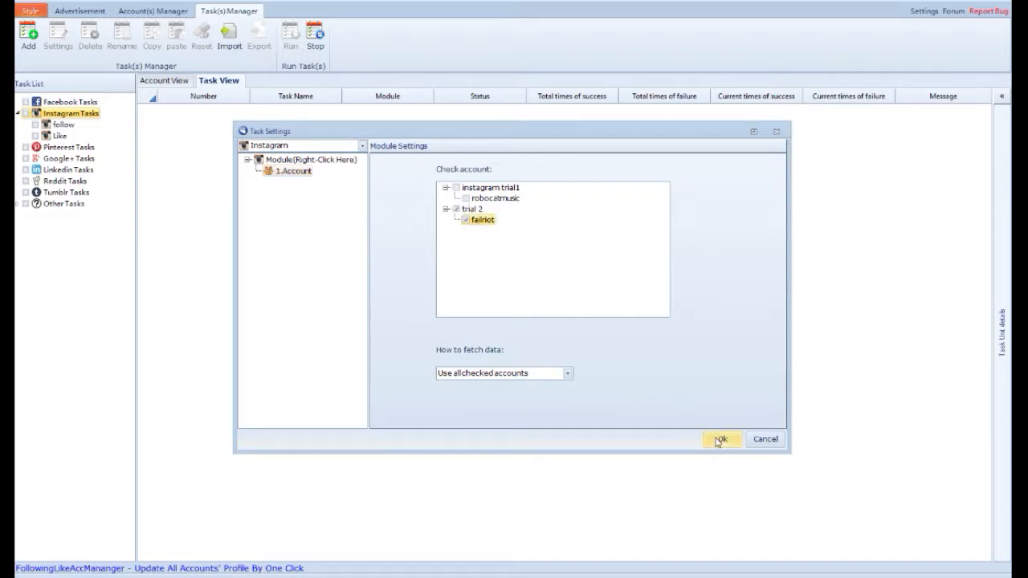
Step: Add a Text module with the keywords epicfails, fails, lol and instagood, one per line
right_click(338, 162)
mouse_move(378, 166)
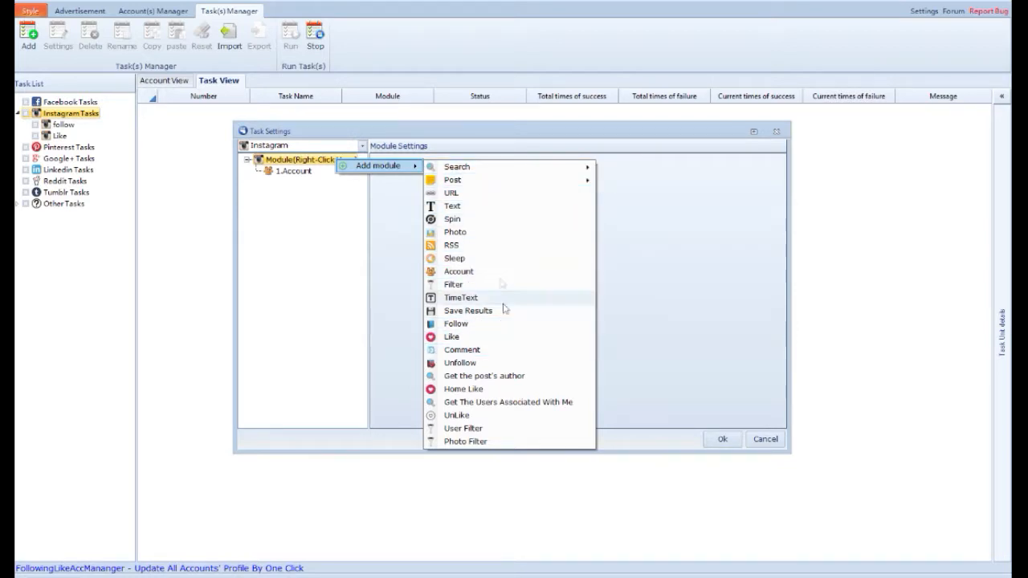
click(461, 206)
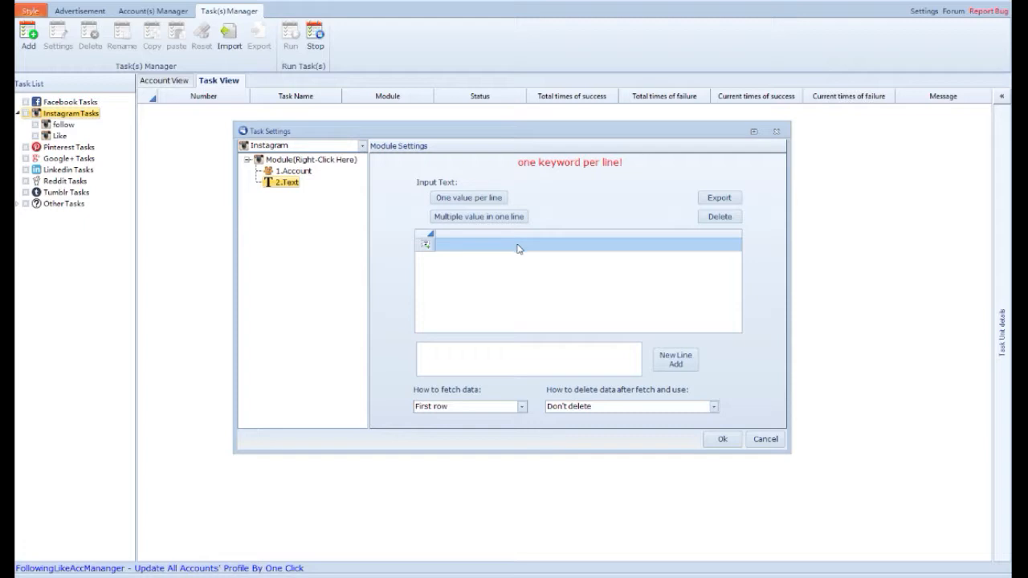
click(520, 251)
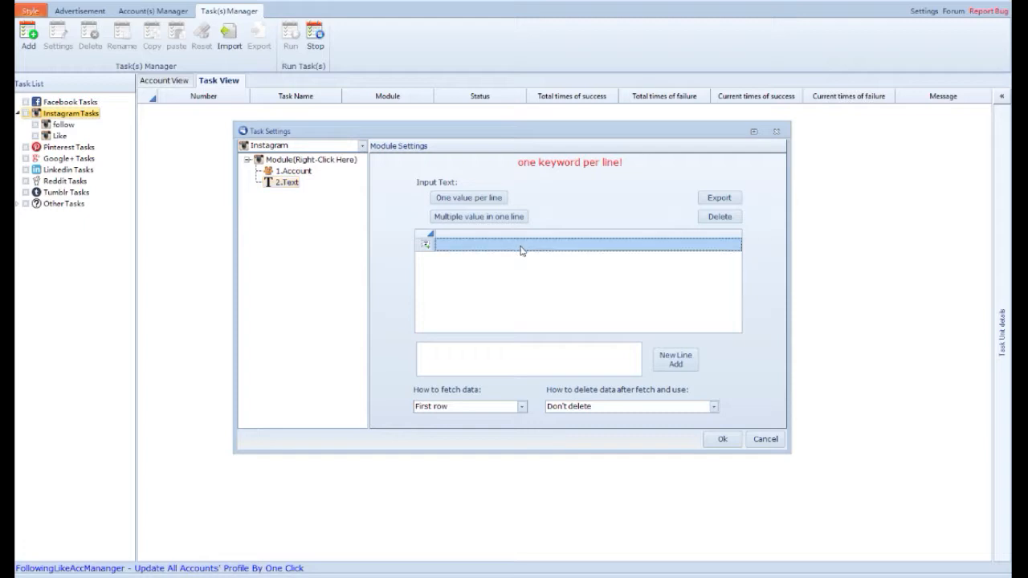
text(epicfail)
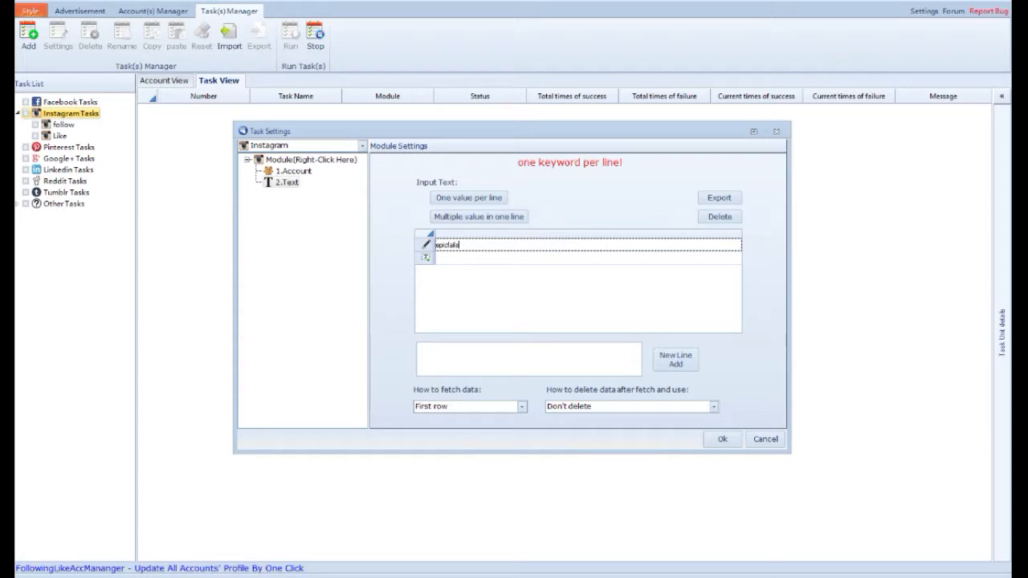
key(Return)
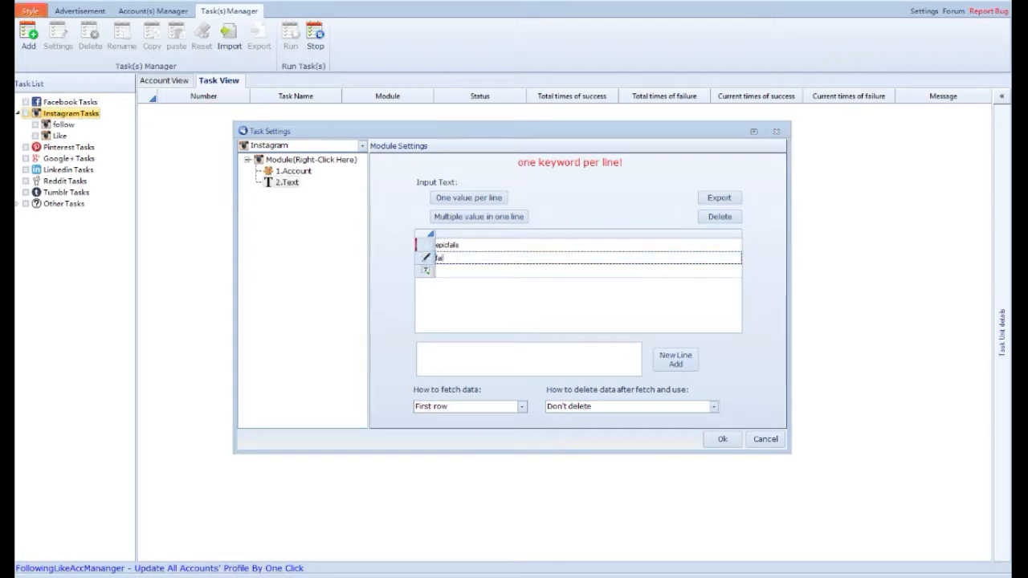
key(Return)
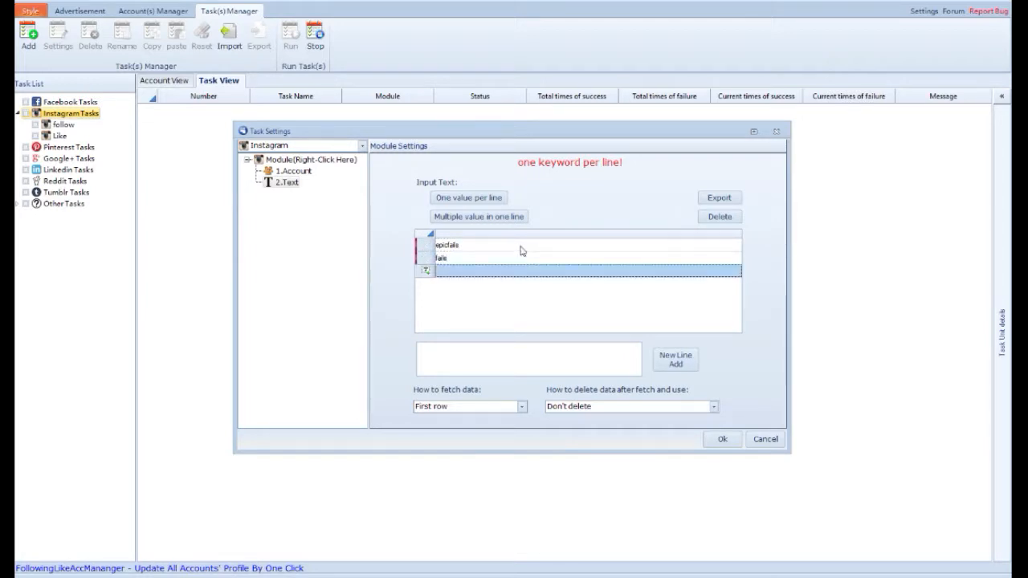
text(b)
text(ol)
key(Return)
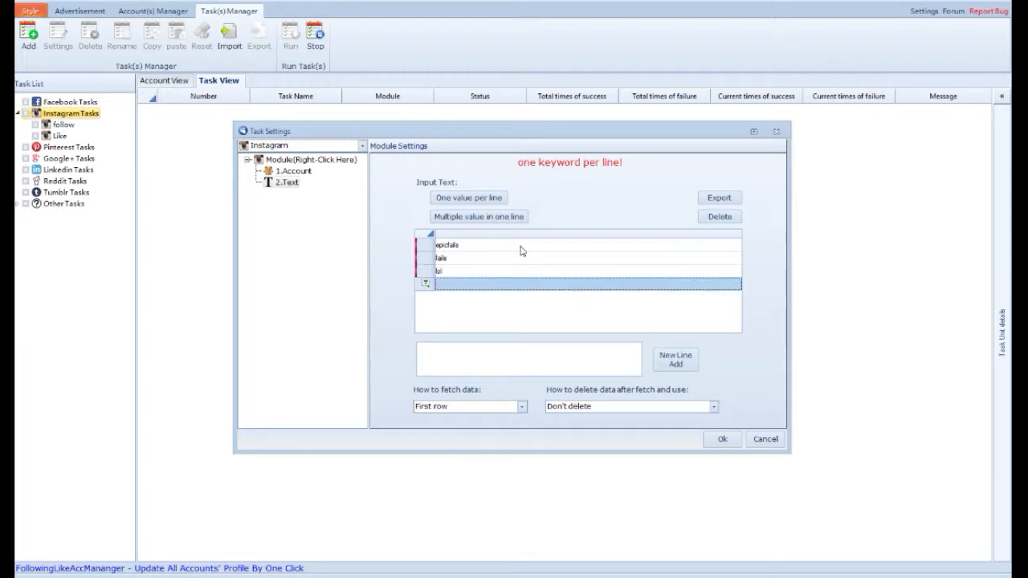
text(instagood)
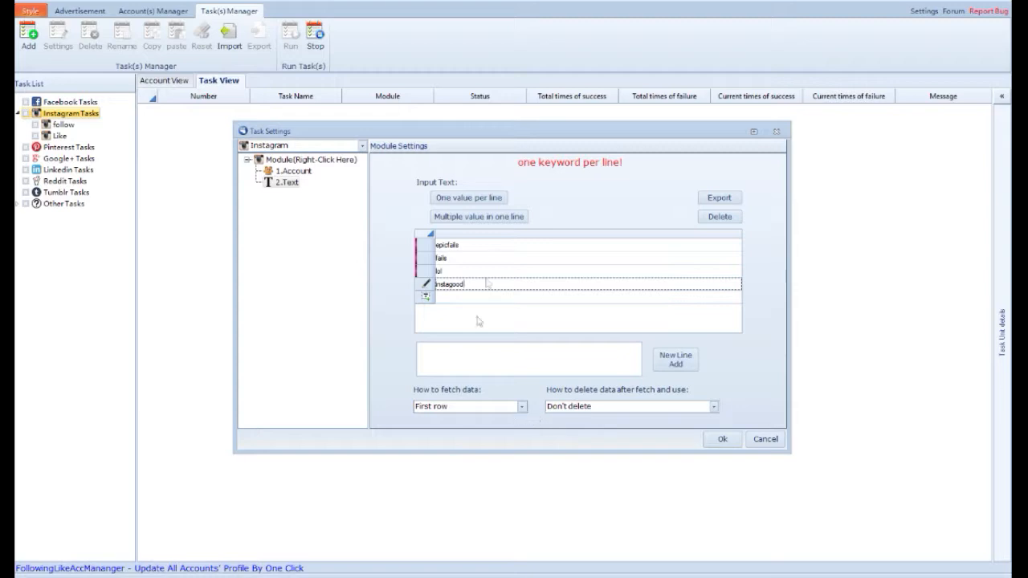
Step: Set the Text module to fetch data from the first row and not delete it after use
click(521, 407)
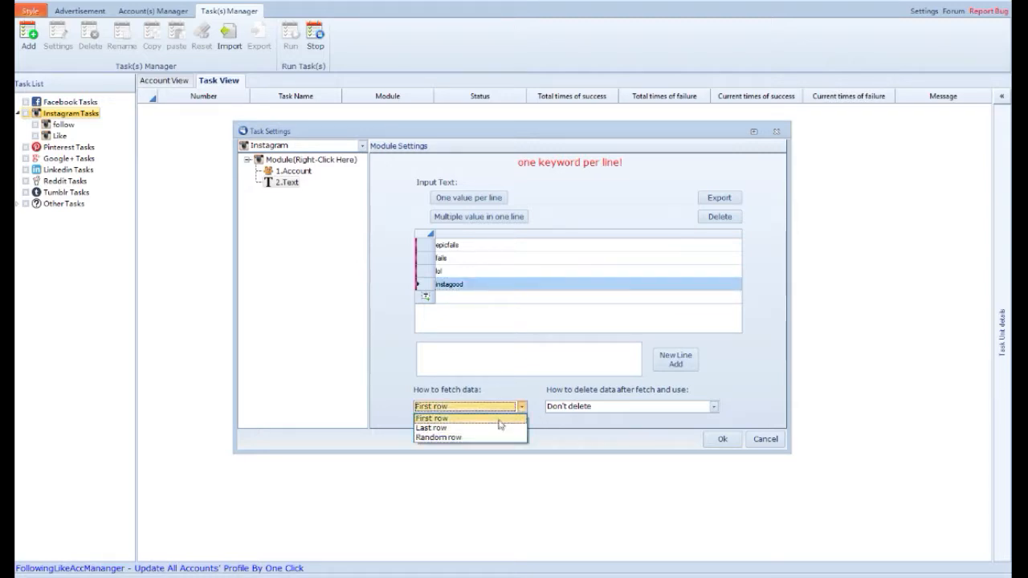
click(499, 419)
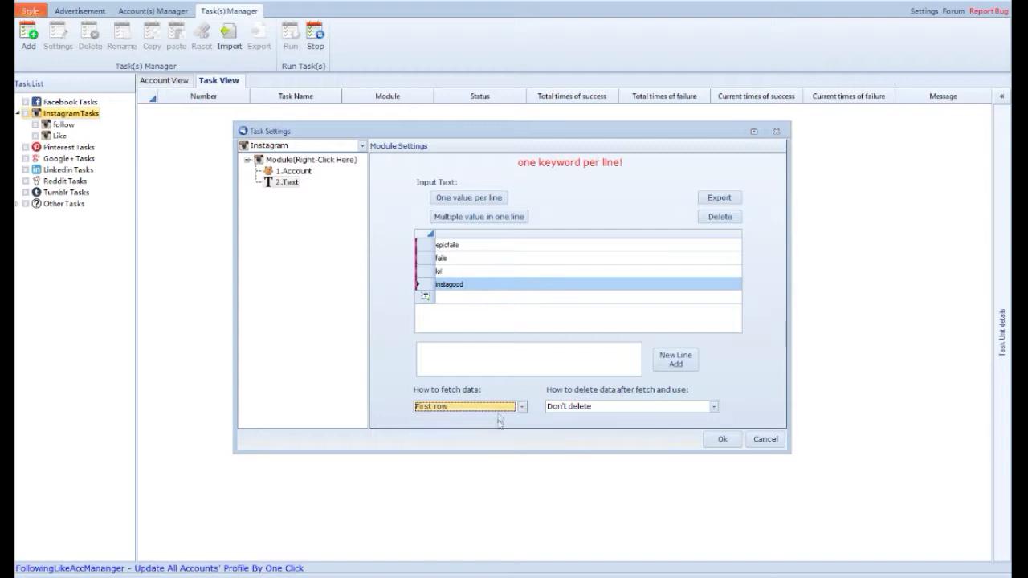
click(656, 406)
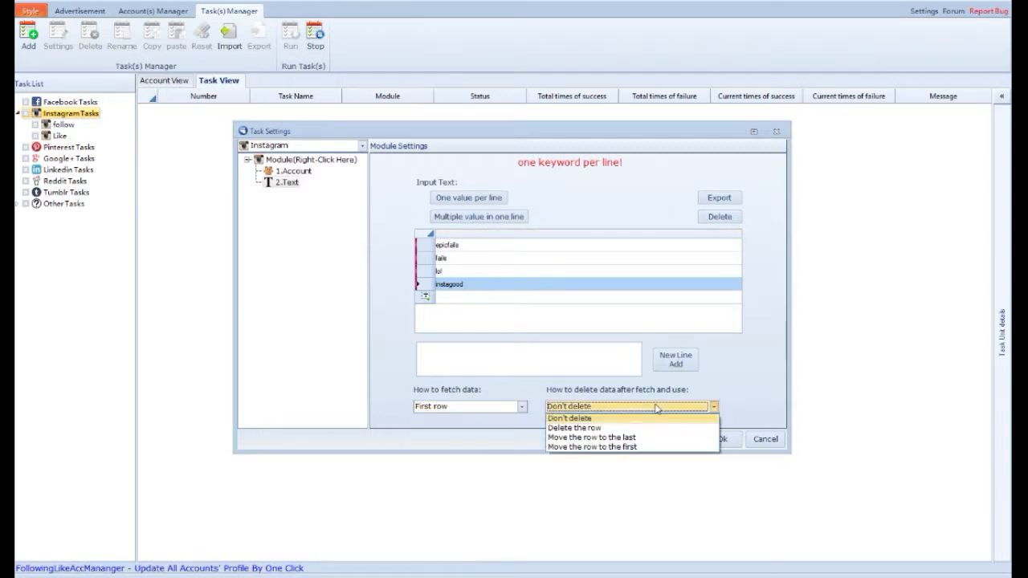
click(642, 418)
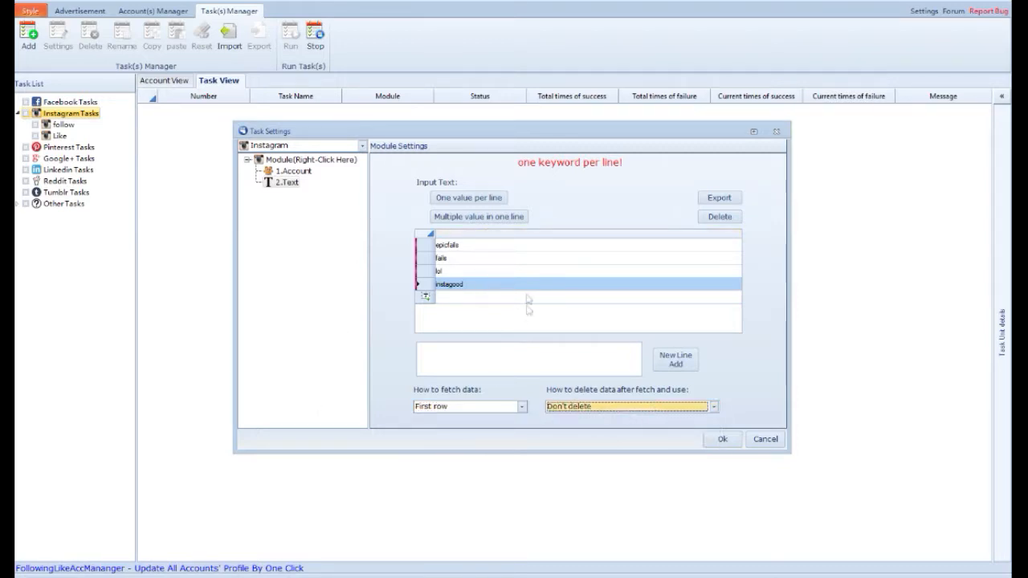
Step: Add a Search photos module with 1.Account as account source and 2.Text as search keyword, deleting the row after use
right_click(331, 164)
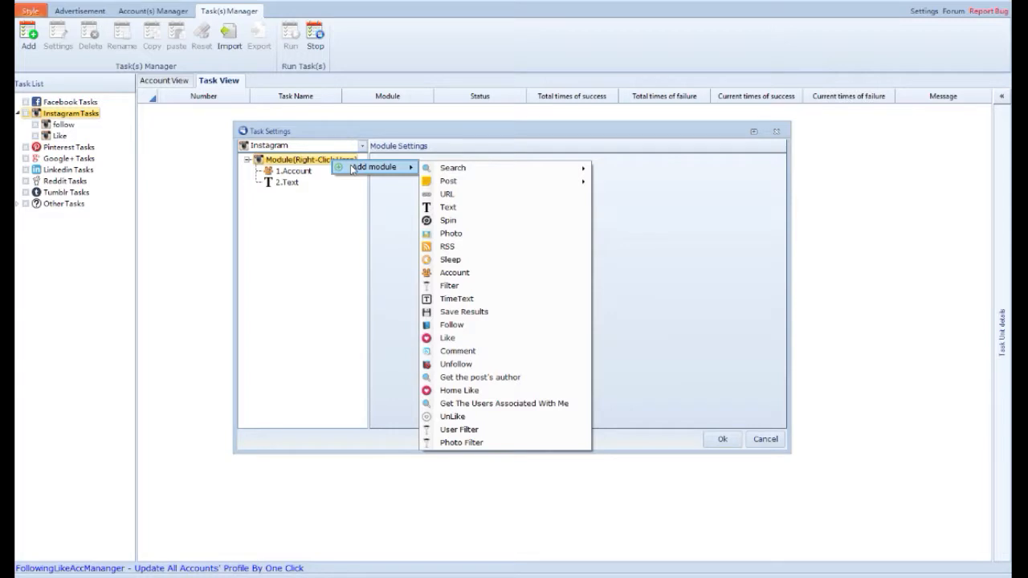
mouse_move(473, 170)
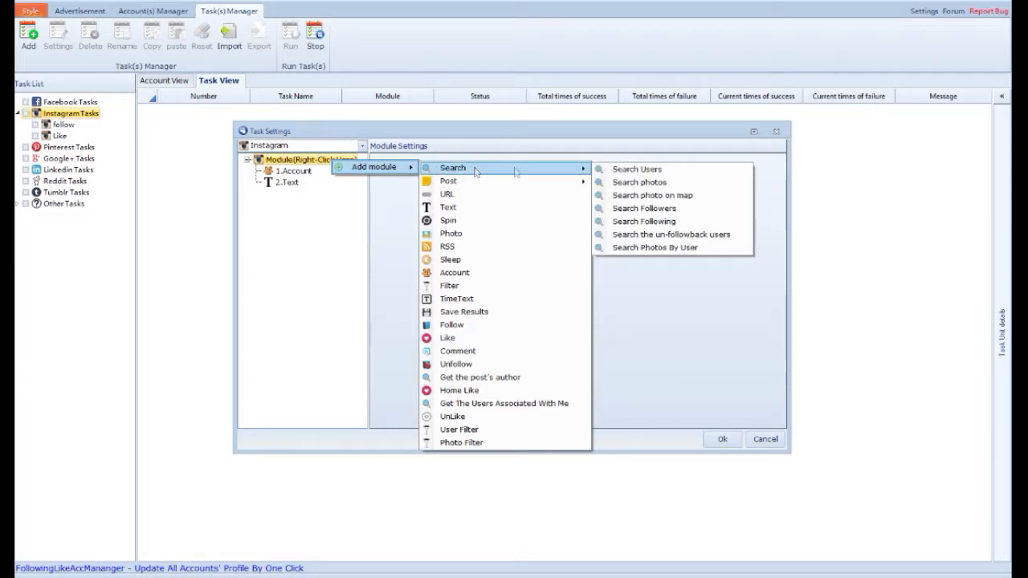
click(633, 183)
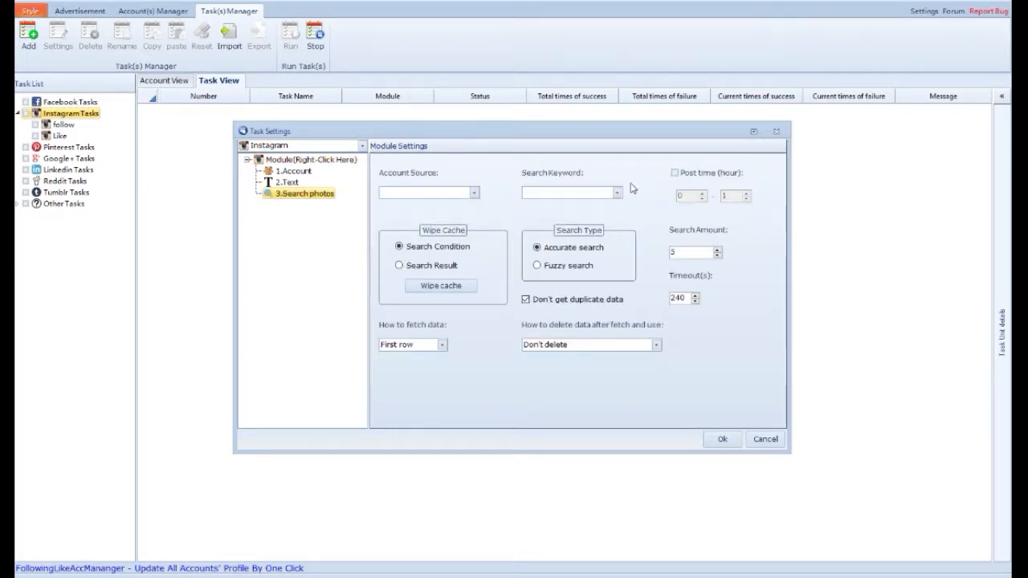
click(475, 193)
click(469, 205)
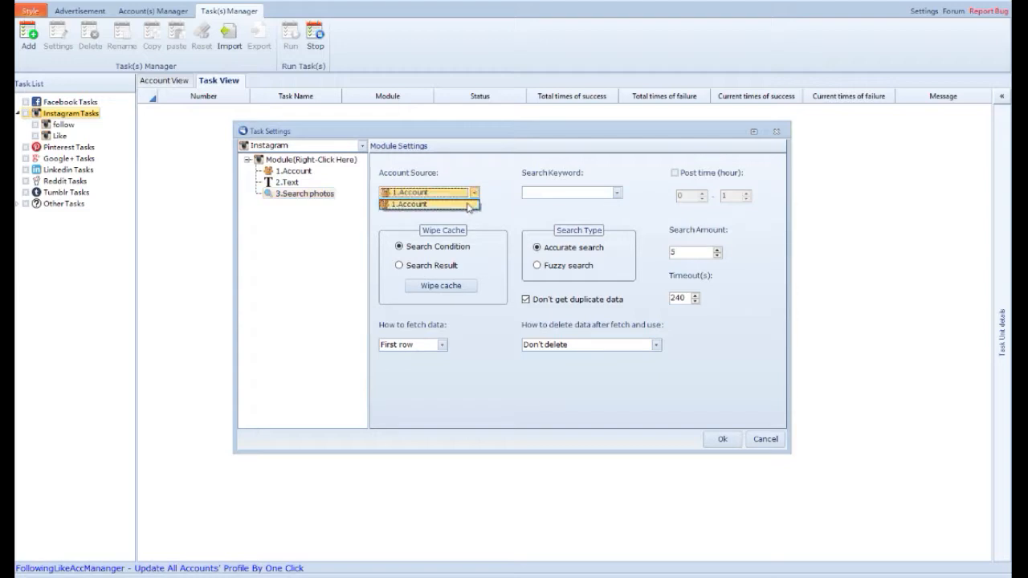
click(465, 205)
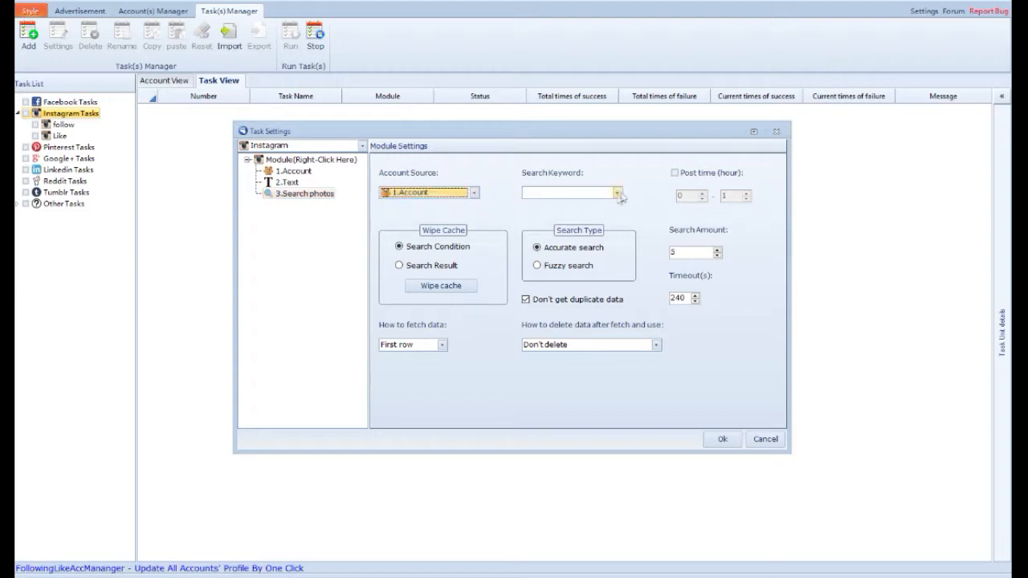
click(615, 194)
click(553, 204)
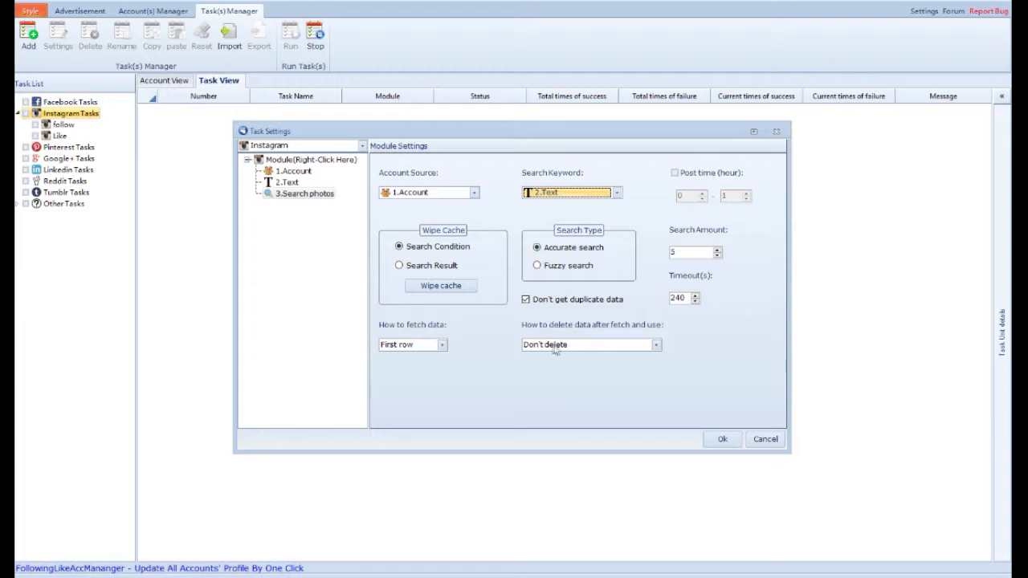
click(579, 345)
click(577, 366)
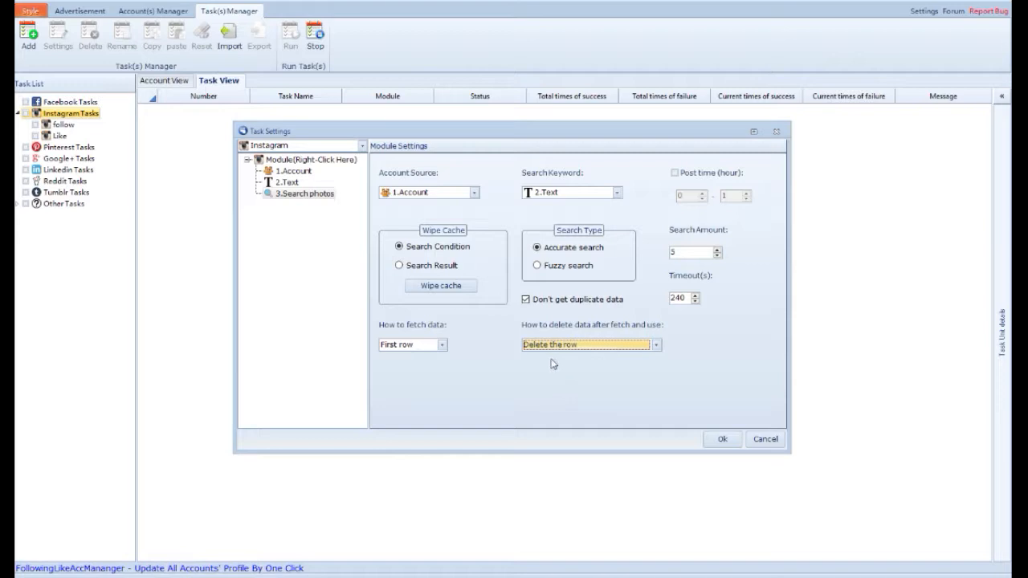
Step: Add a Like module with 3.Search photos as post source and 1.Account as account source, deleting the row after use
click(311, 160)
right_click(311, 160)
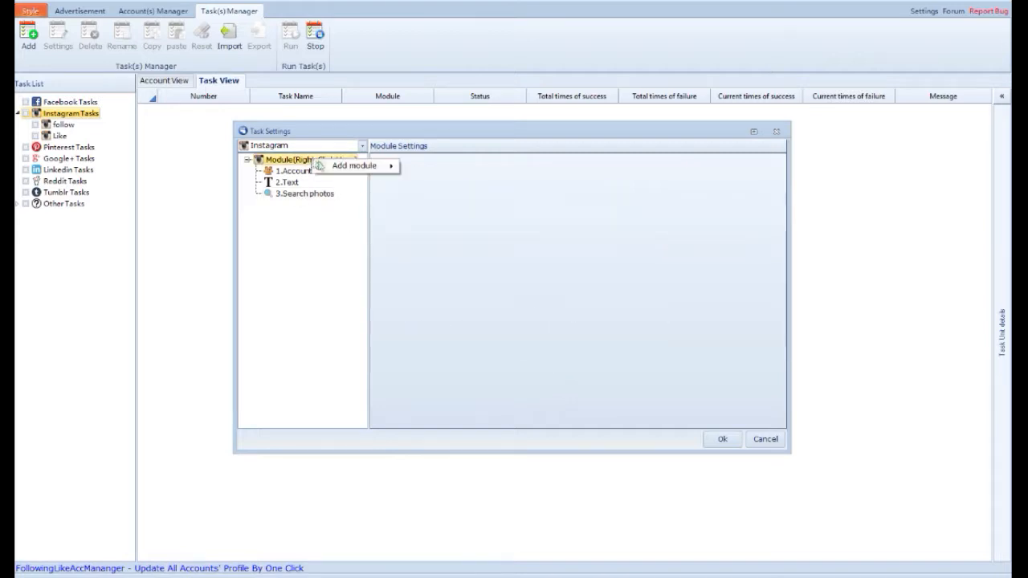
mouse_move(350, 169)
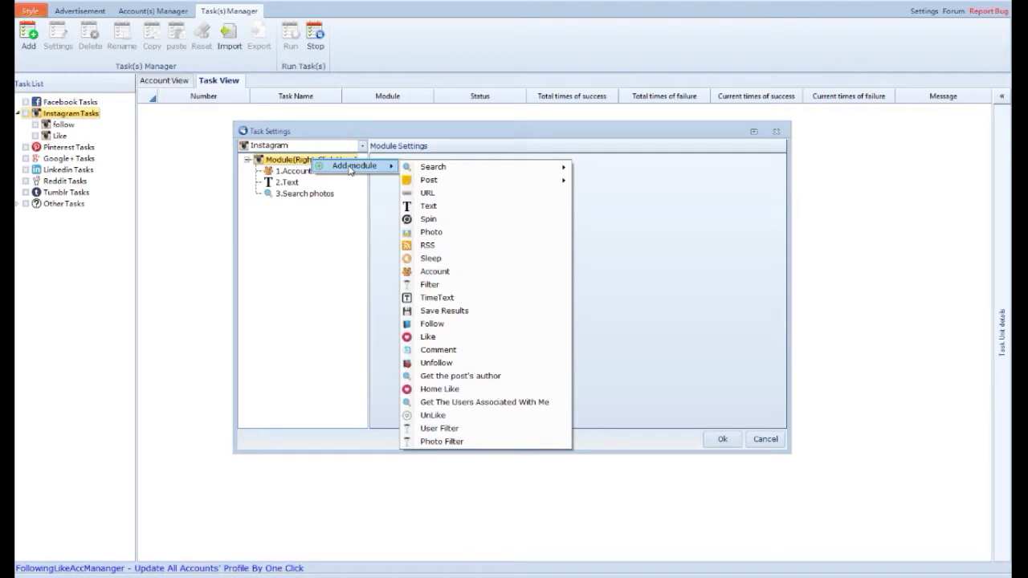
click(492, 338)
click(478, 212)
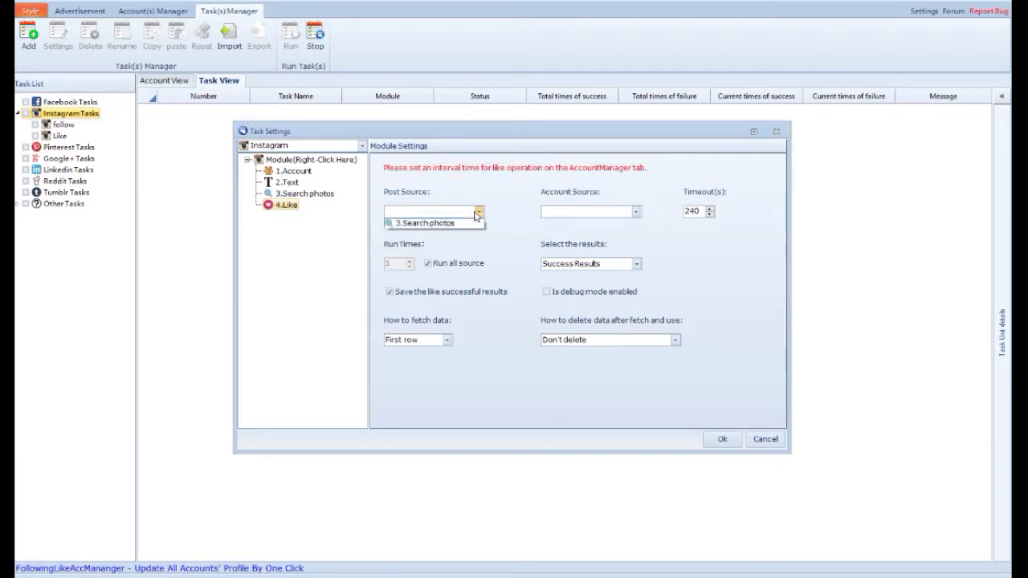
click(470, 224)
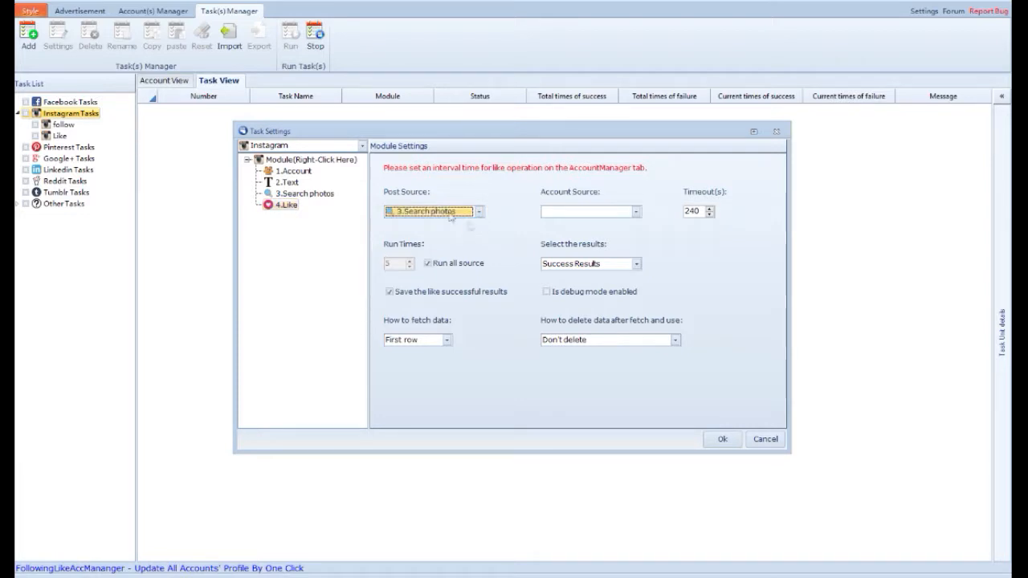
click(635, 213)
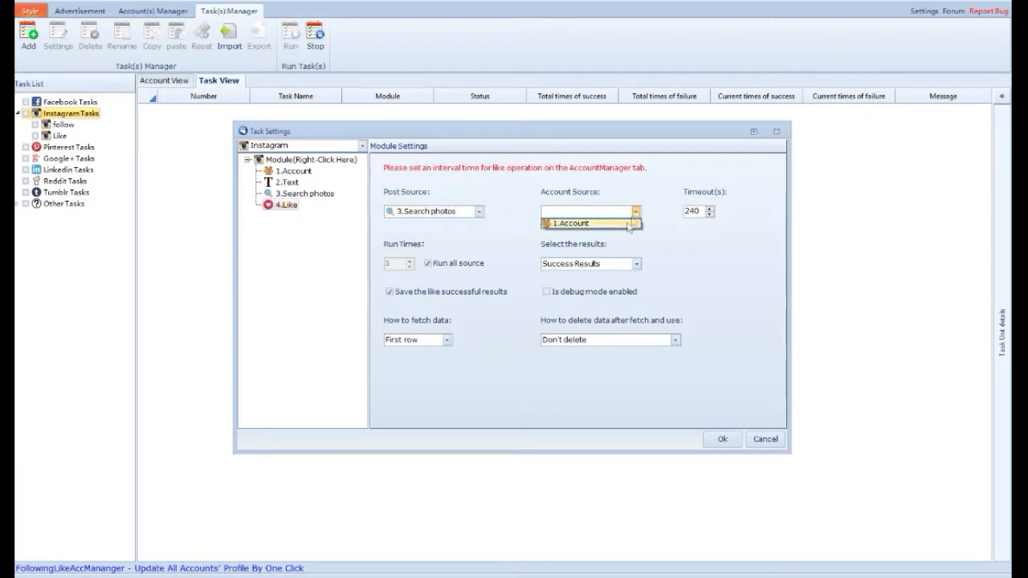
click(623, 229)
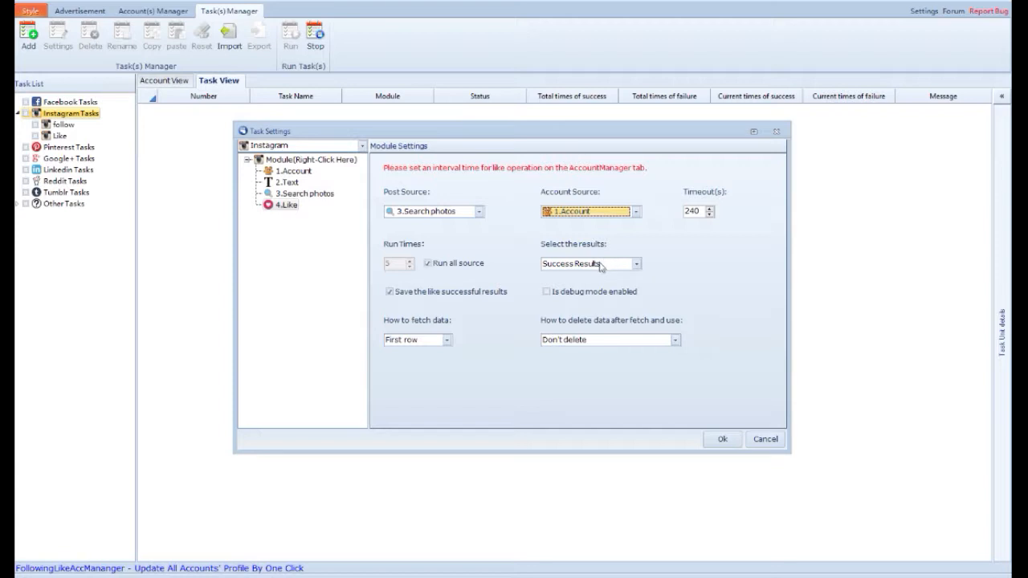
click(608, 342)
click(605, 362)
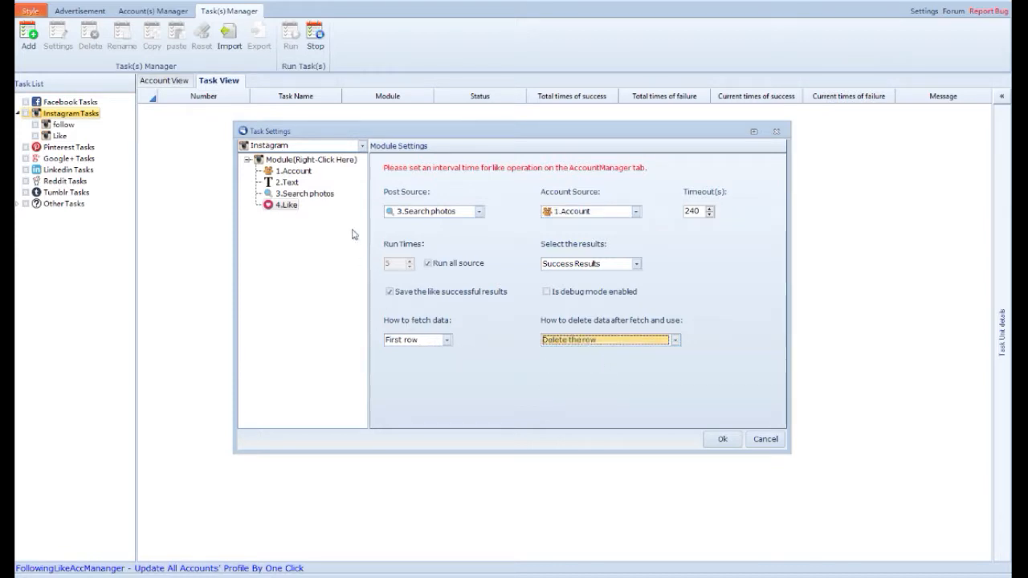
Step: Add a second Text module with the comment text Hi, fetching data from the first row
right_click(329, 163)
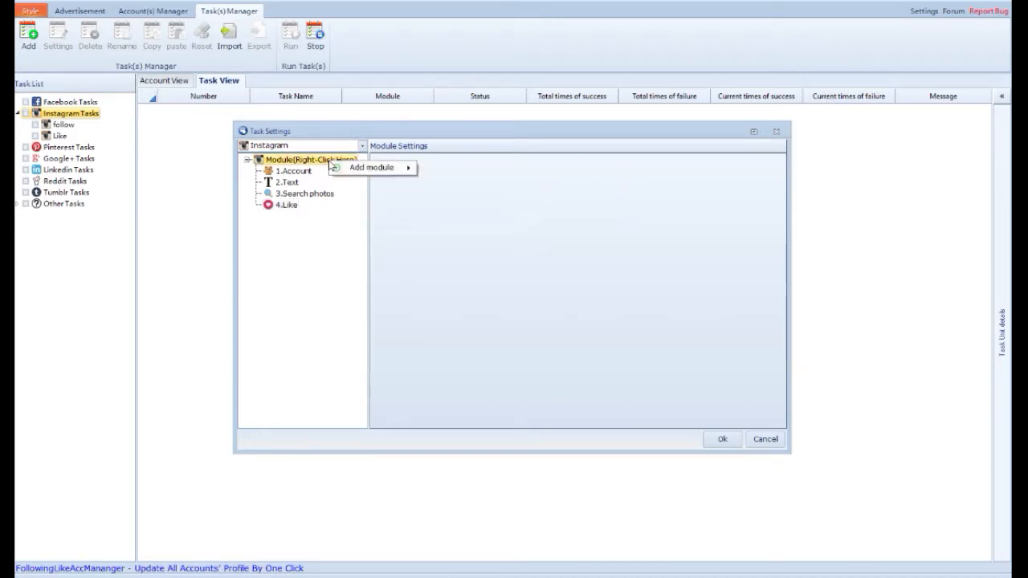
mouse_move(349, 168)
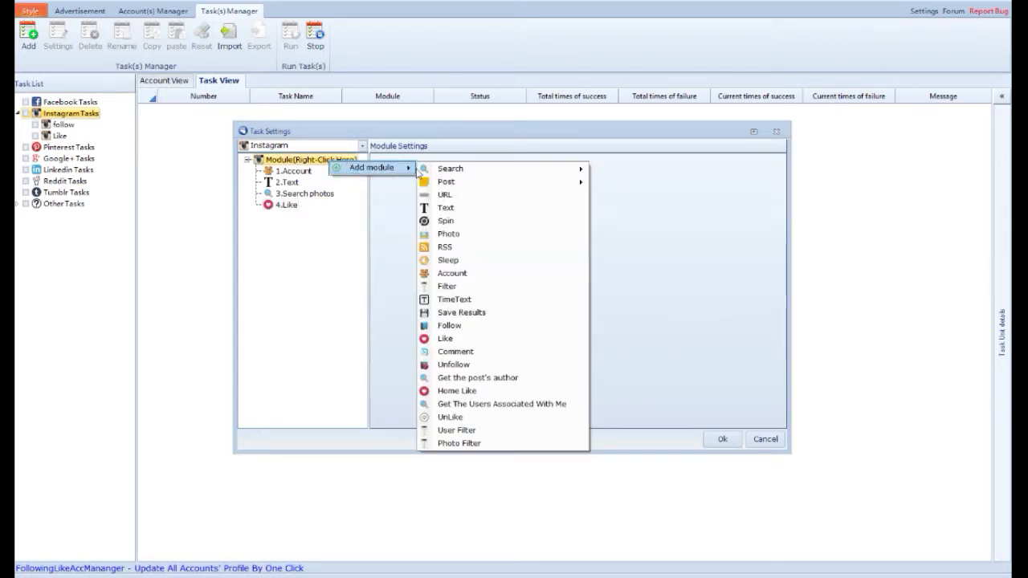
click(479, 209)
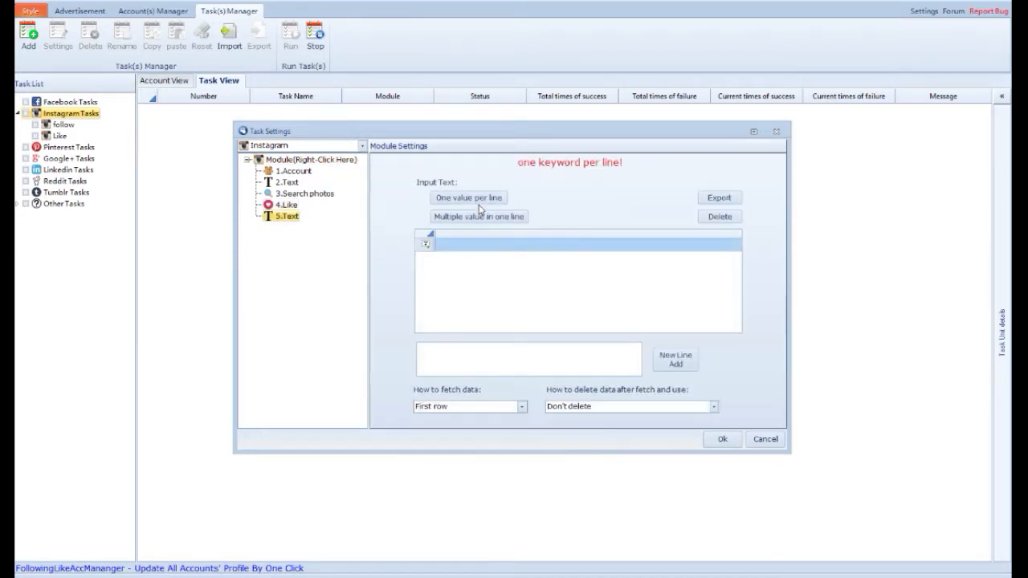
click(462, 249)
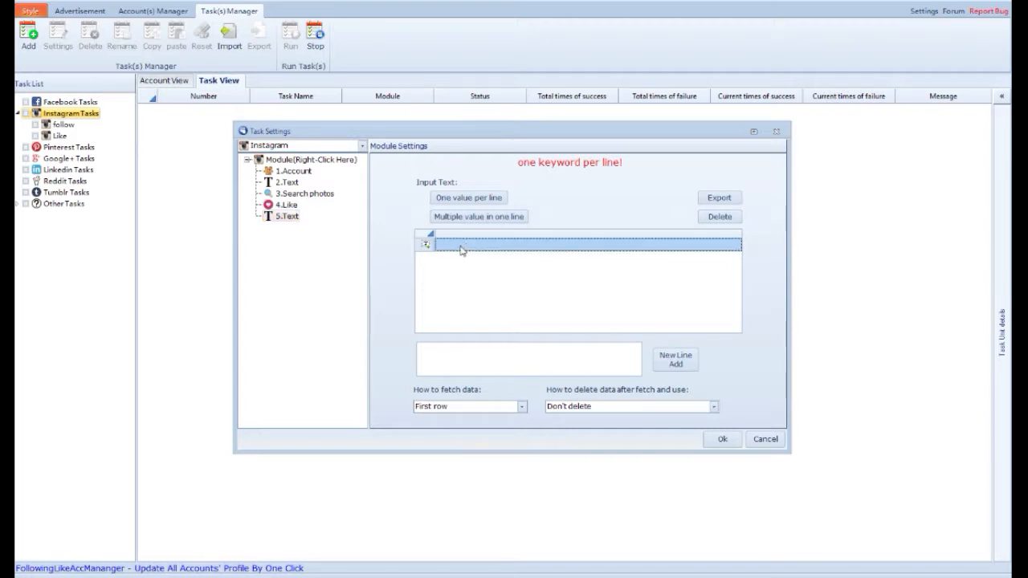
text(Hi)
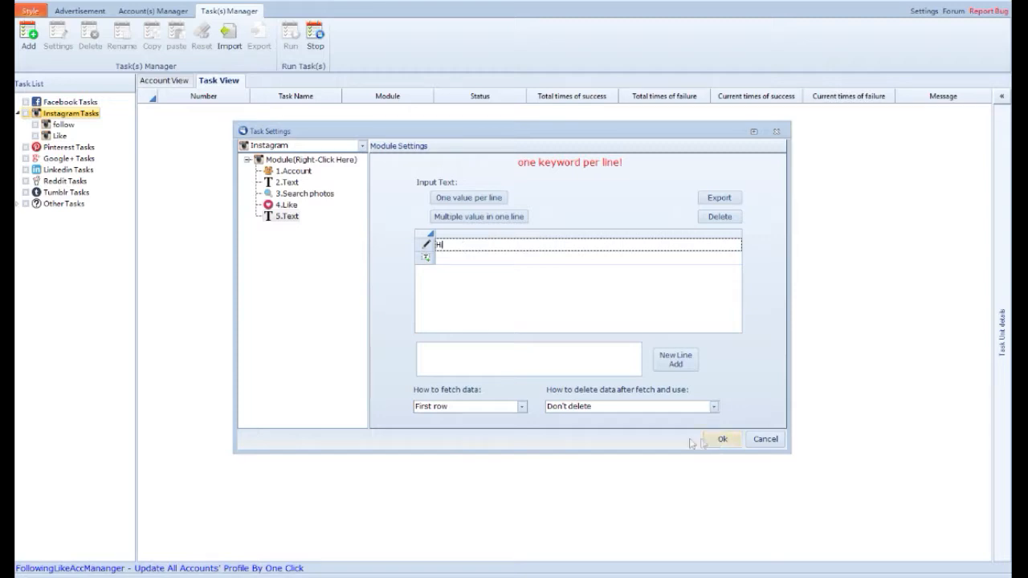
click(497, 413)
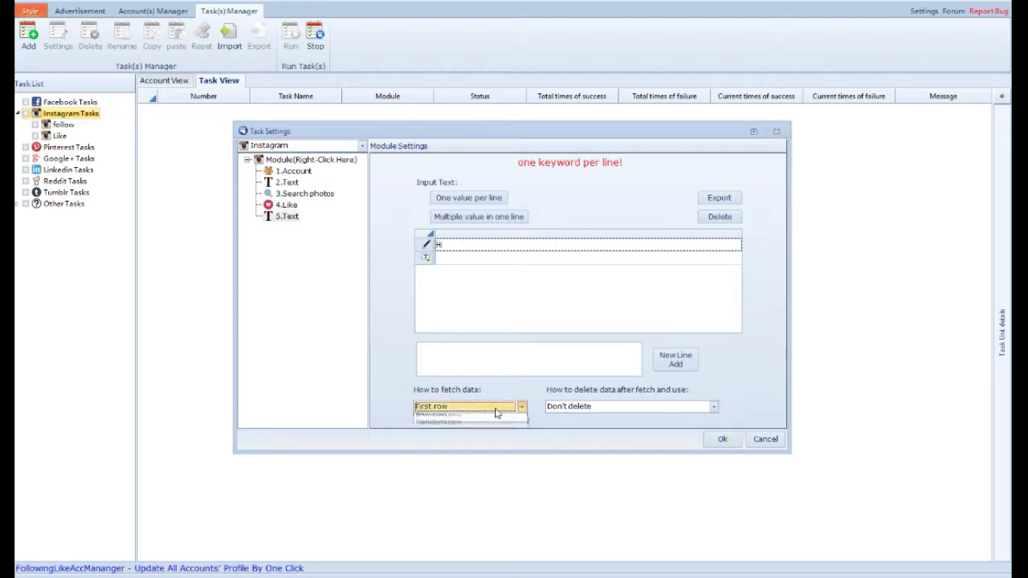
click(498, 418)
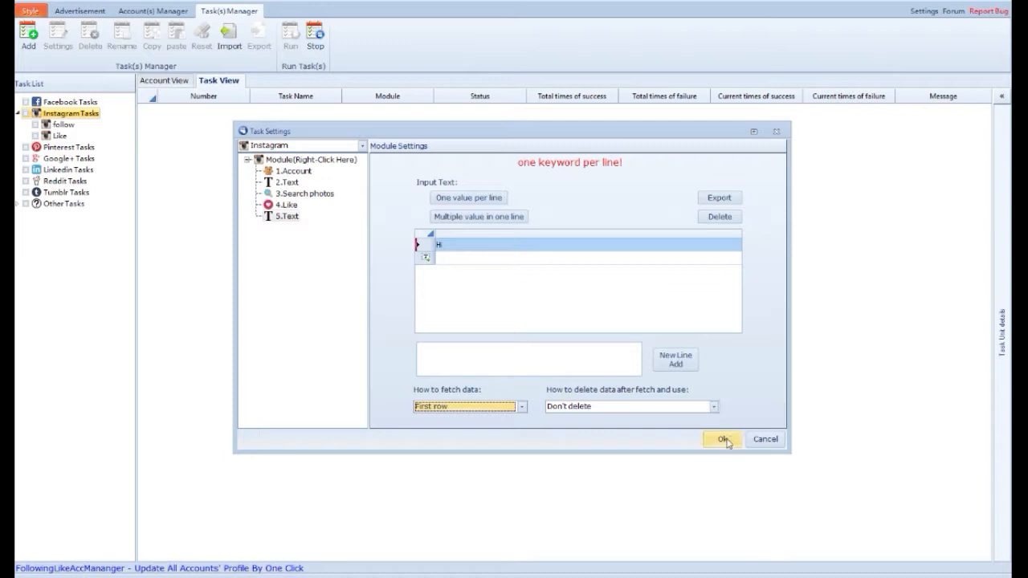
Step: Add a Comment module with 4.Like as post source, 1.Account as account source and 5.Text as comment source
right_click(328, 160)
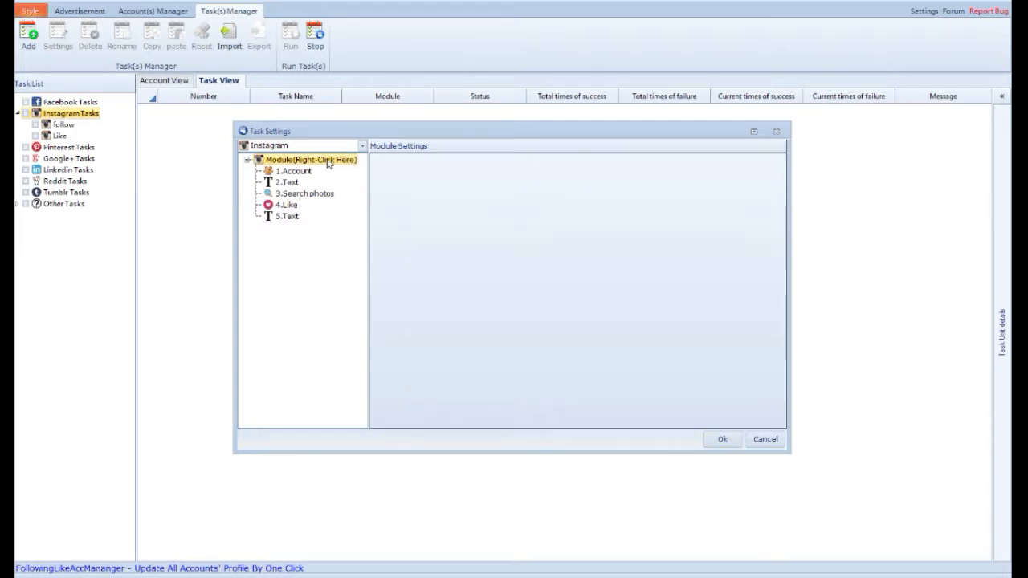
mouse_move(397, 170)
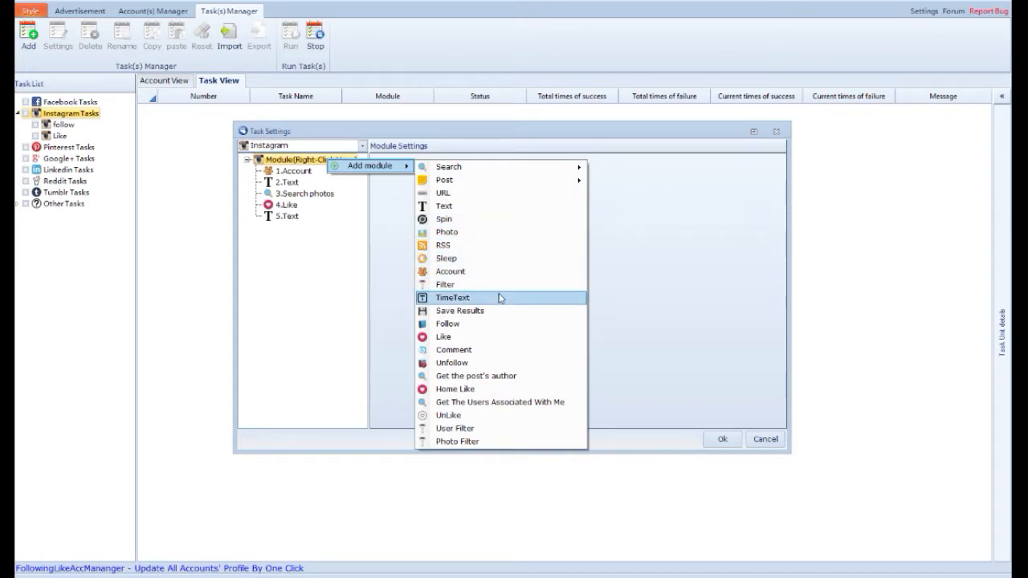
click(501, 350)
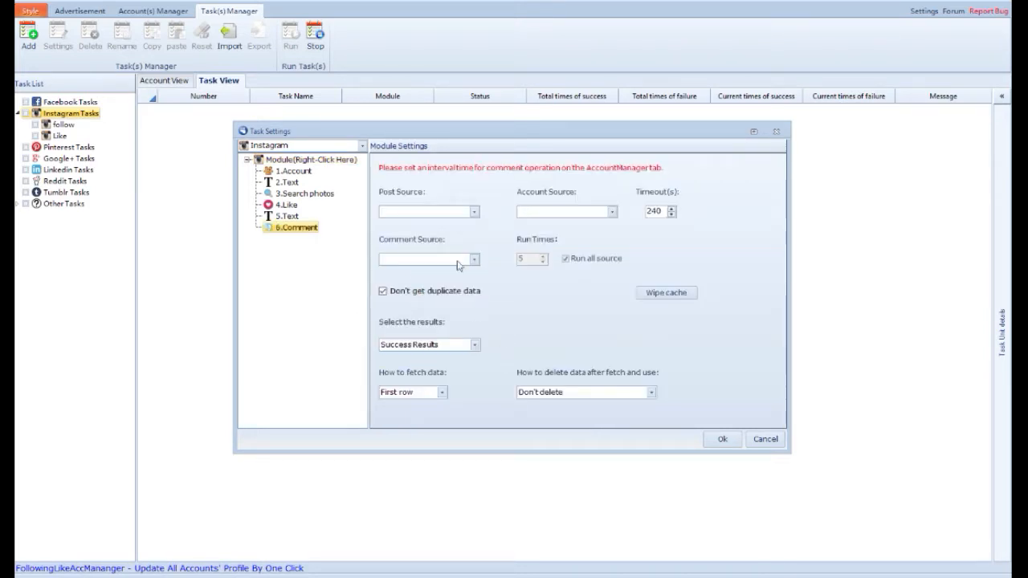
click(474, 211)
click(445, 232)
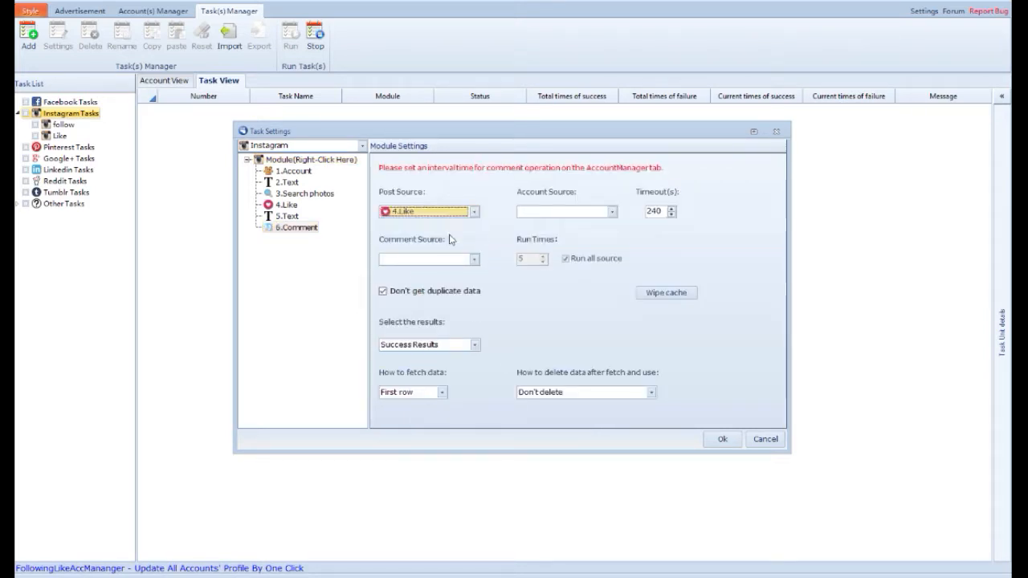
click(612, 211)
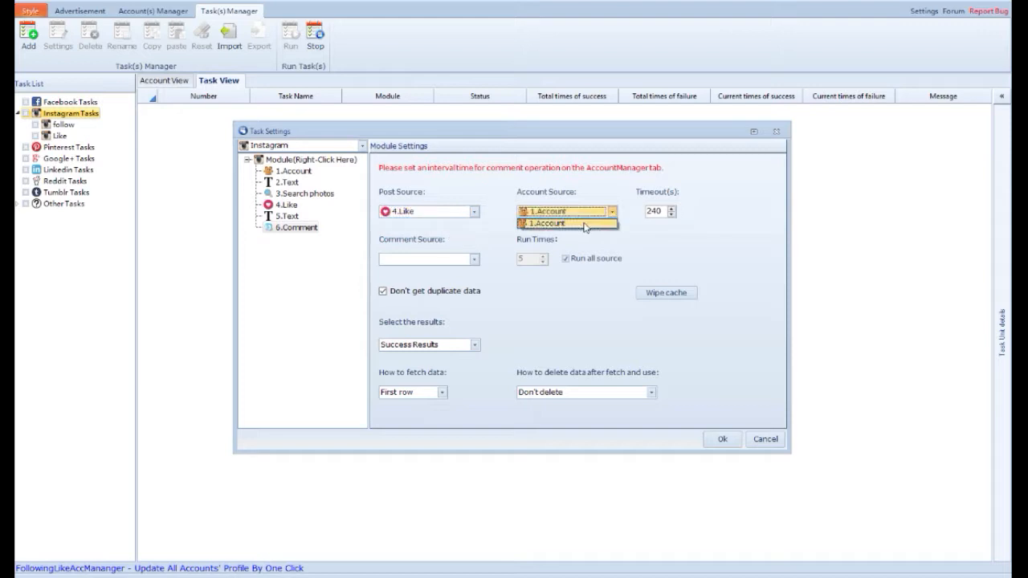
click(584, 225)
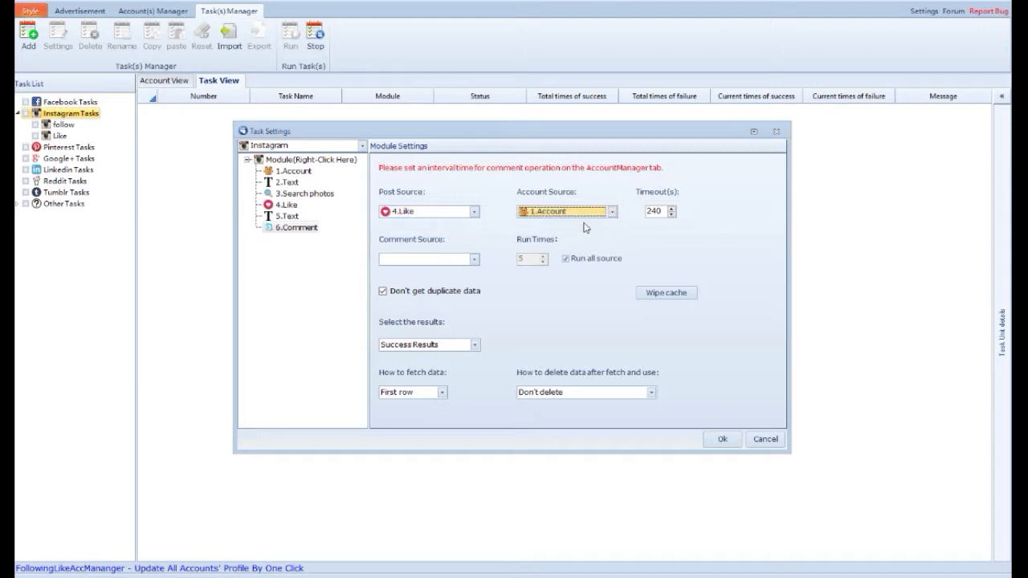
click(474, 260)
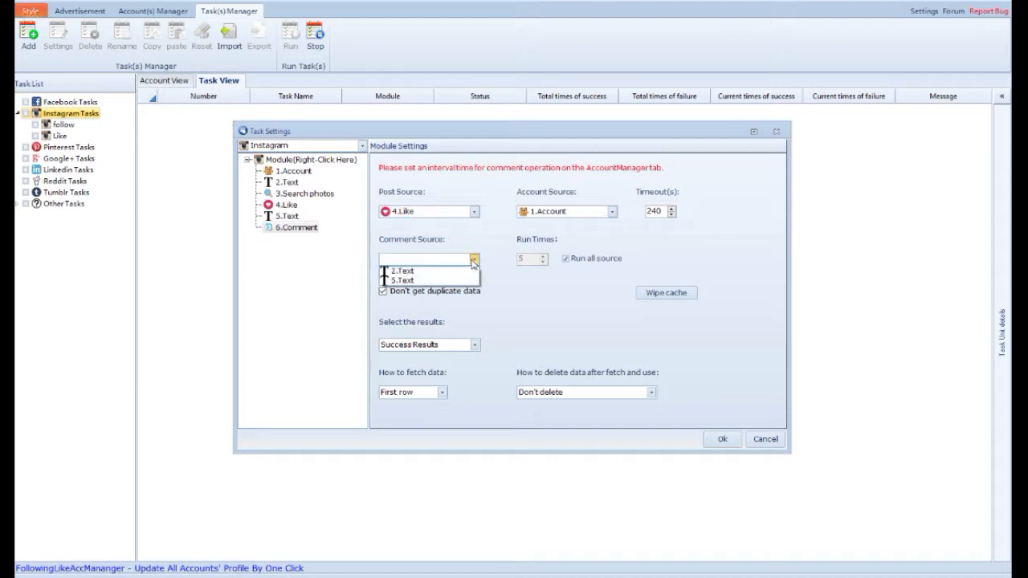
click(403, 281)
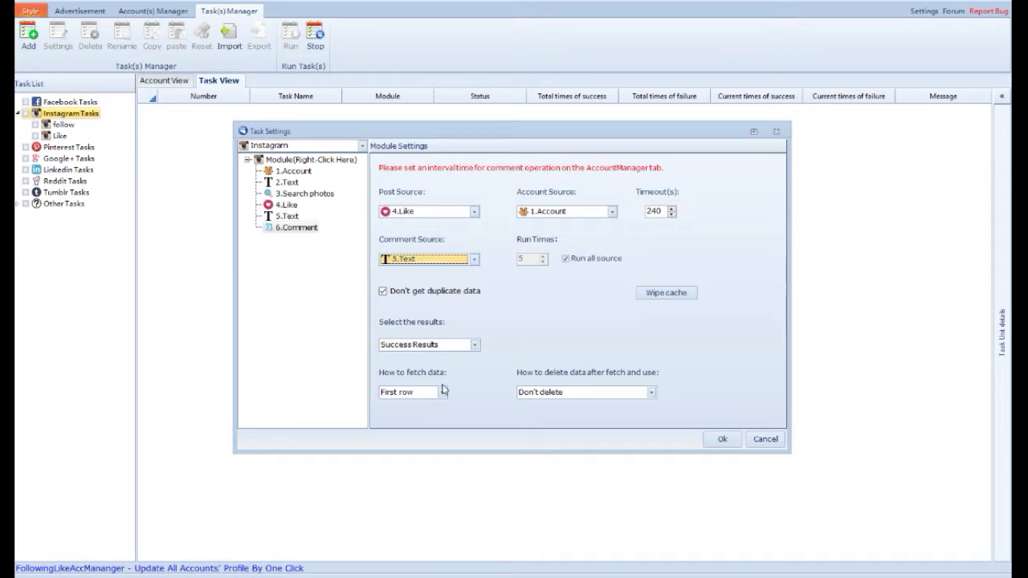
Step: Set the Comment module to delete the row after fetch and use, and save the task
click(598, 393)
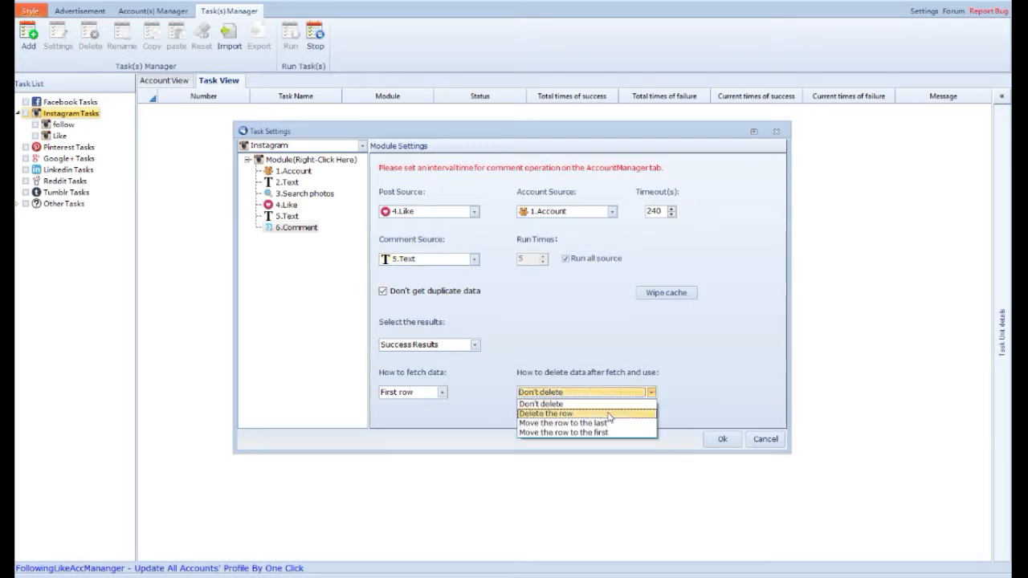
click(609, 414)
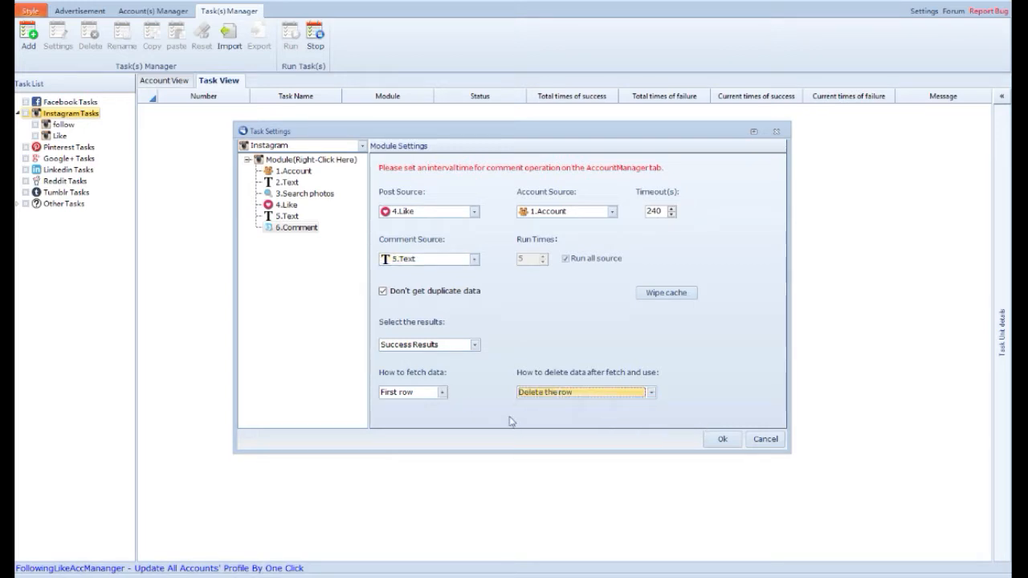
click(723, 440)
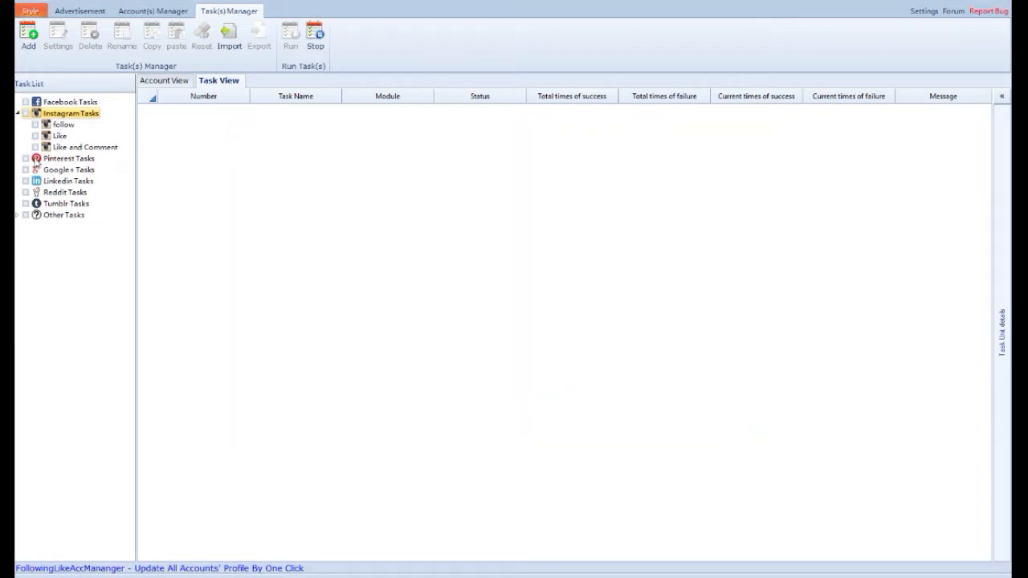
Step: Run the Like and Comment task immediately, one time
click(35, 150)
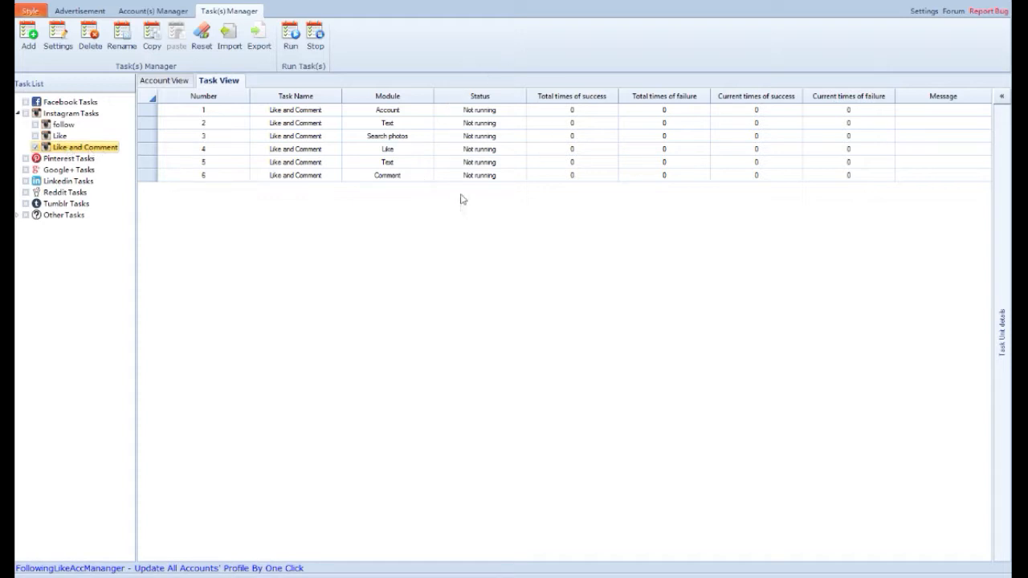
click(290, 48)
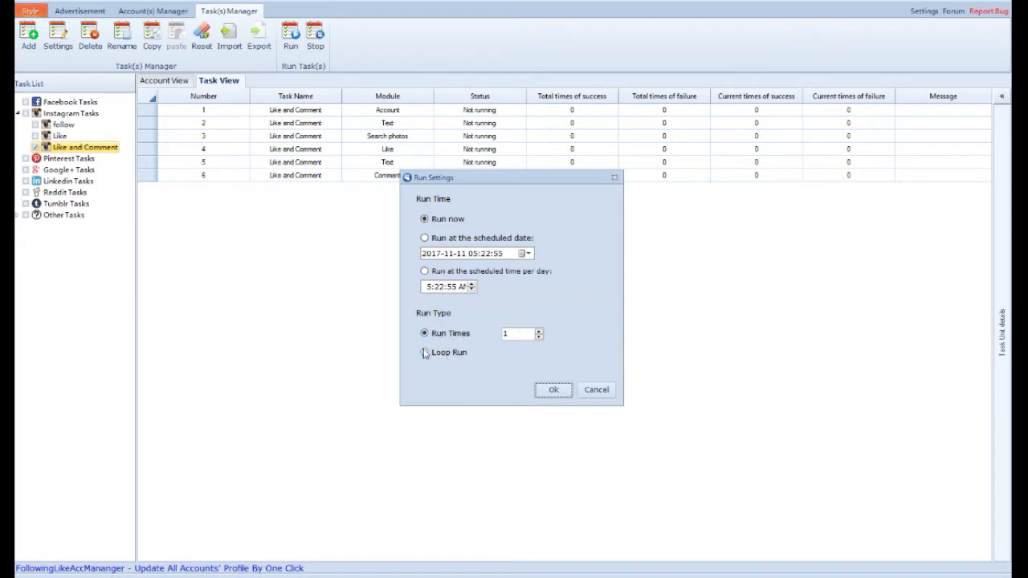
click(549, 389)
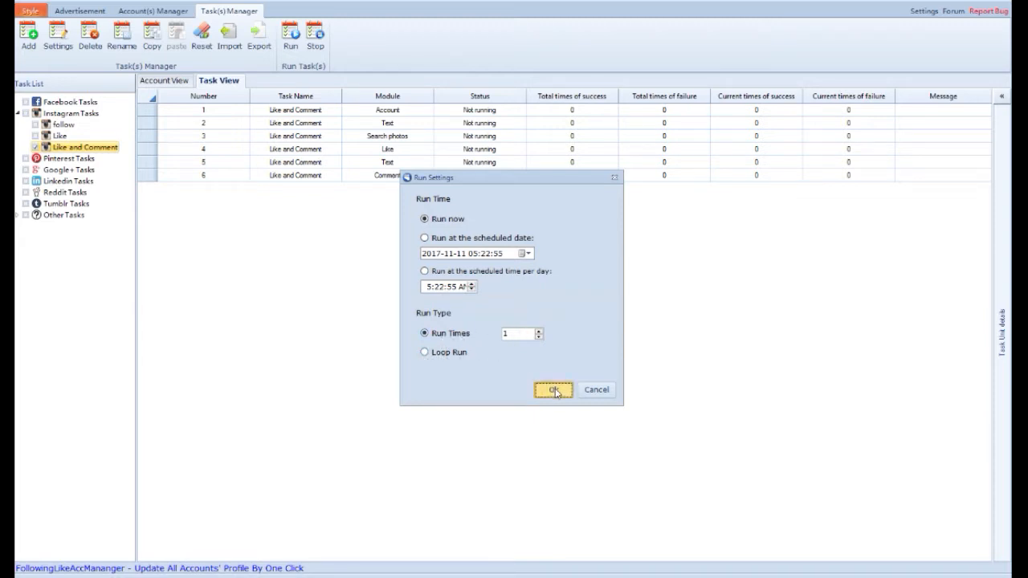